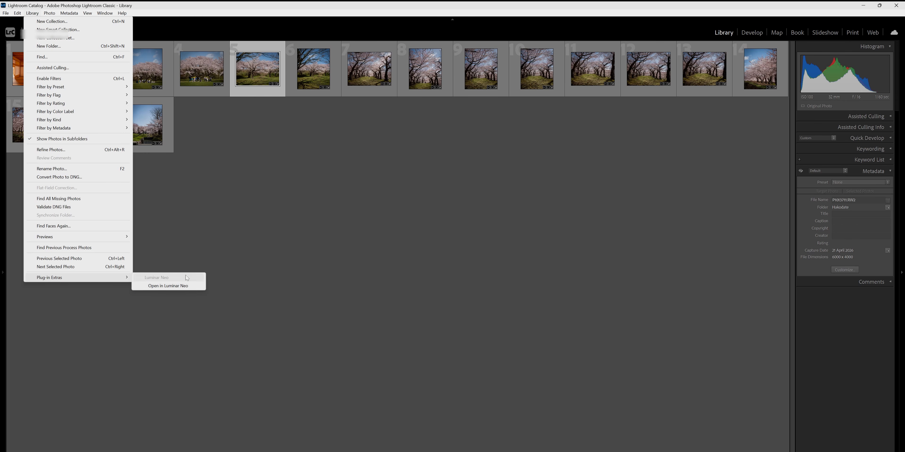
In Luminar Neo, apply the Deadly Reef preset from the Waterscapes collection to the castle moat photo P1013606
left_click(468, 282)
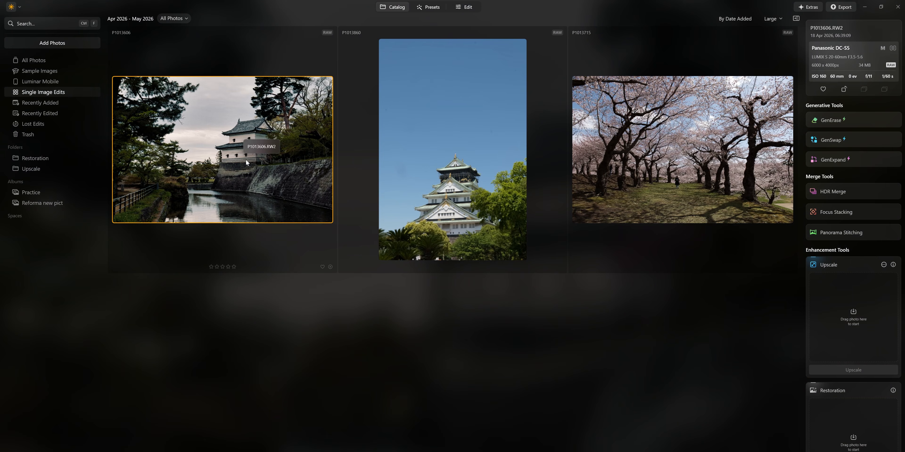
left_click(434, 10)
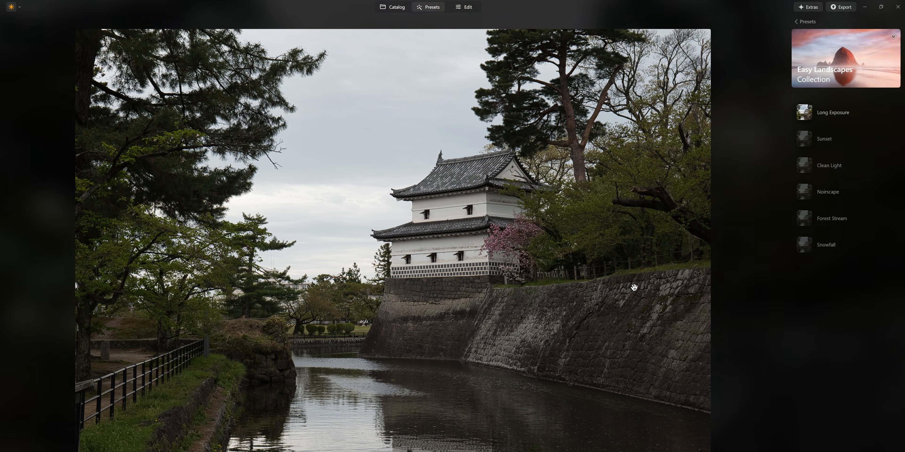
left_click(802, 22)
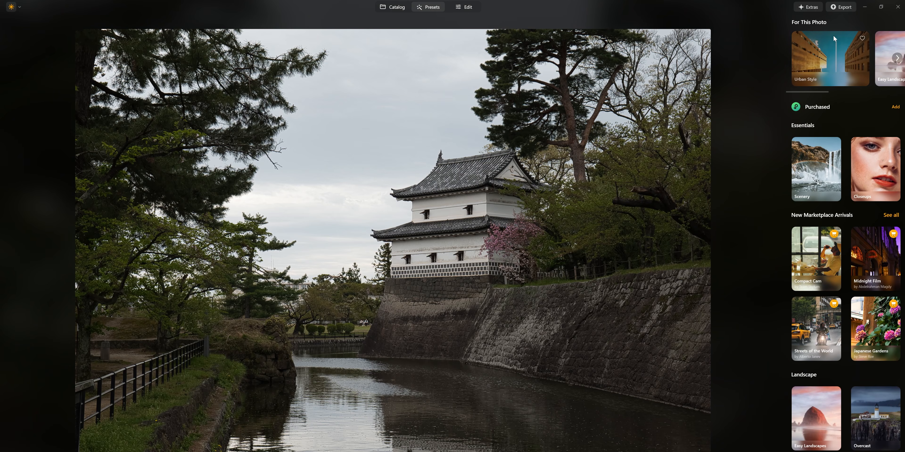
left_click(897, 58)
left_click(828, 84)
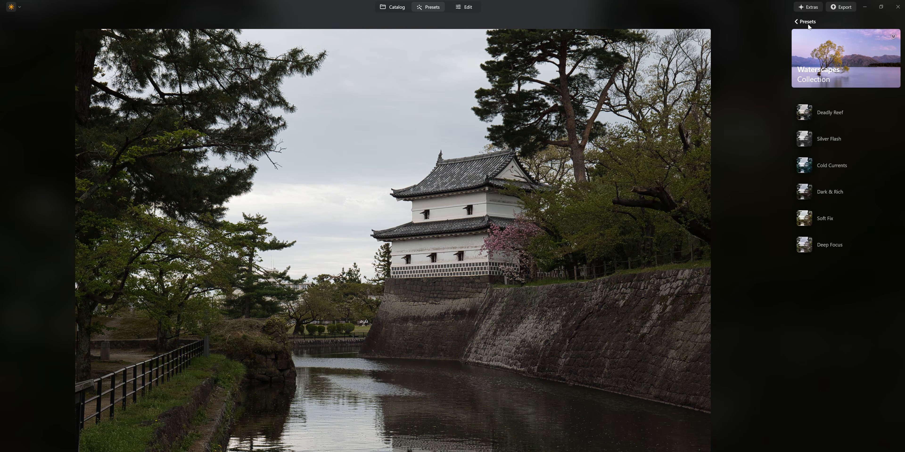
left_click(806, 22)
left_click(797, 71)
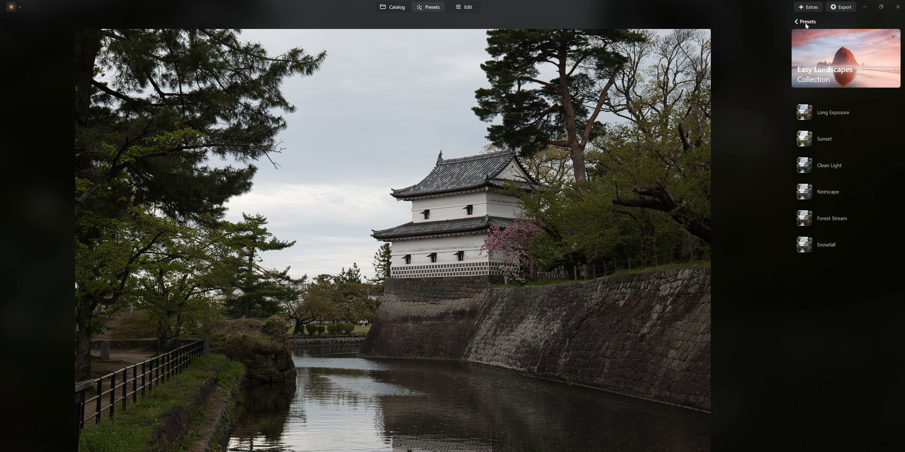
left_click(805, 22)
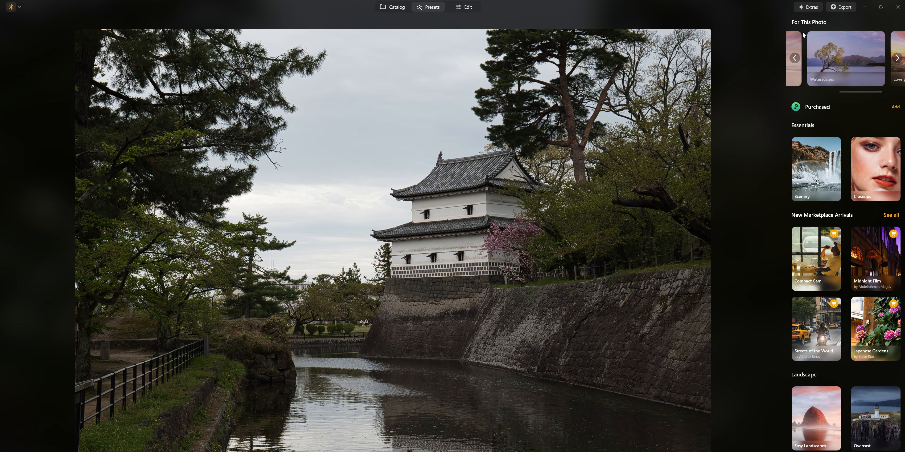
left_click(843, 57)
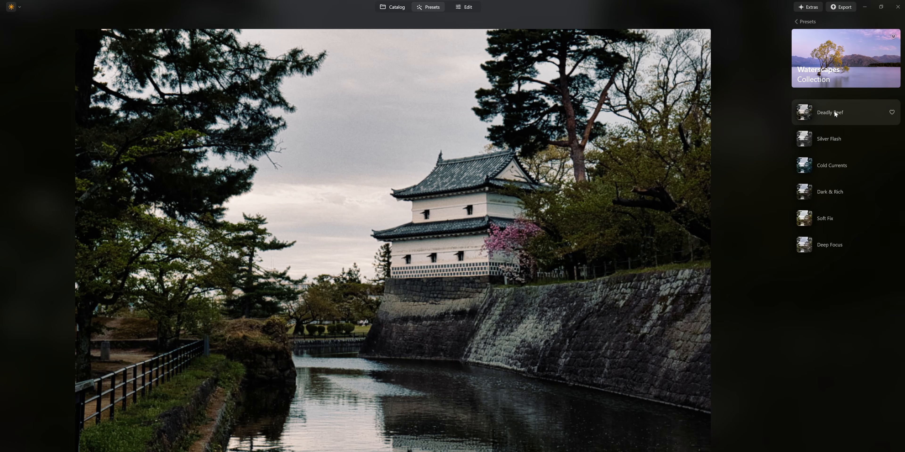
left_click(834, 114)
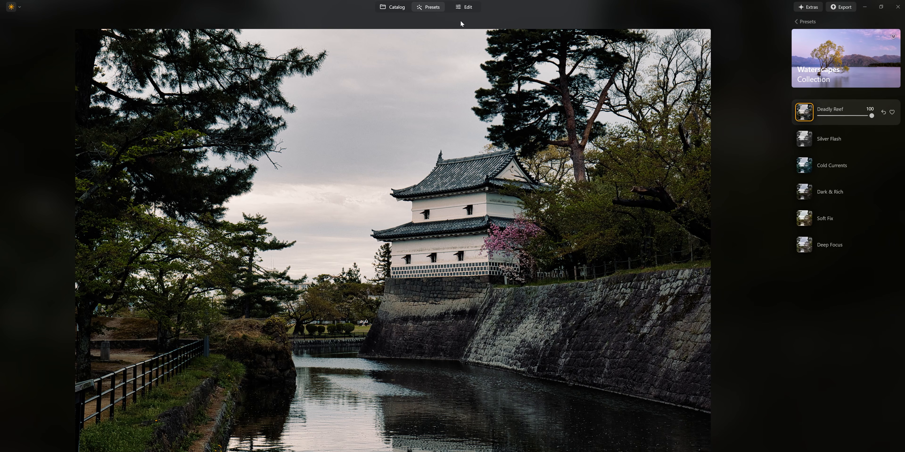
Crop the castle moat photo at its original ratio to about 5468 × 3645 pixels and reposition the image within the frame
left_click(464, 7)
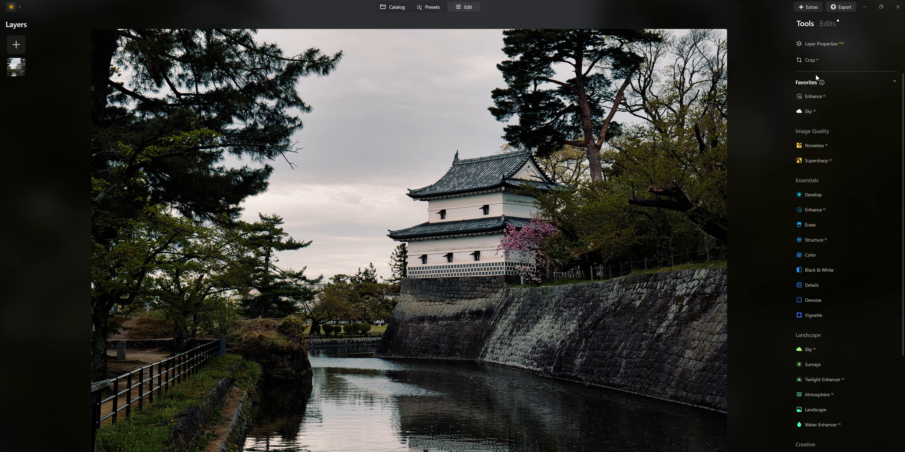
left_click(810, 59)
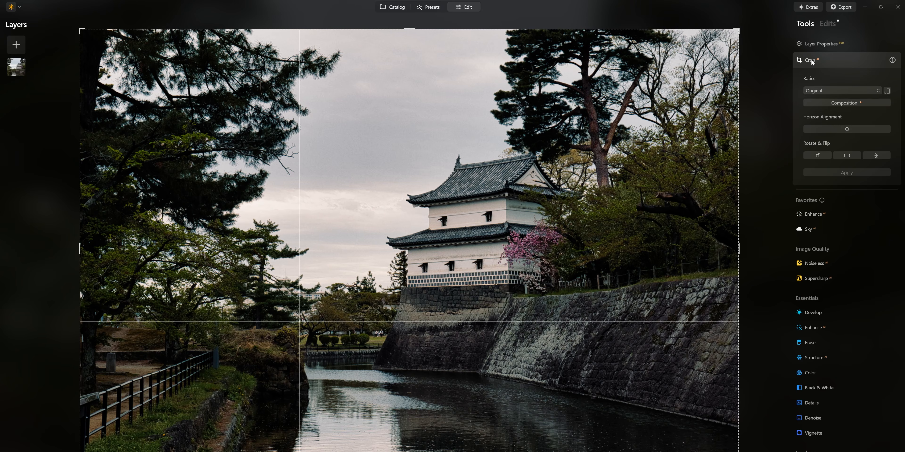
left_click_drag(739, 29, 714, 45)
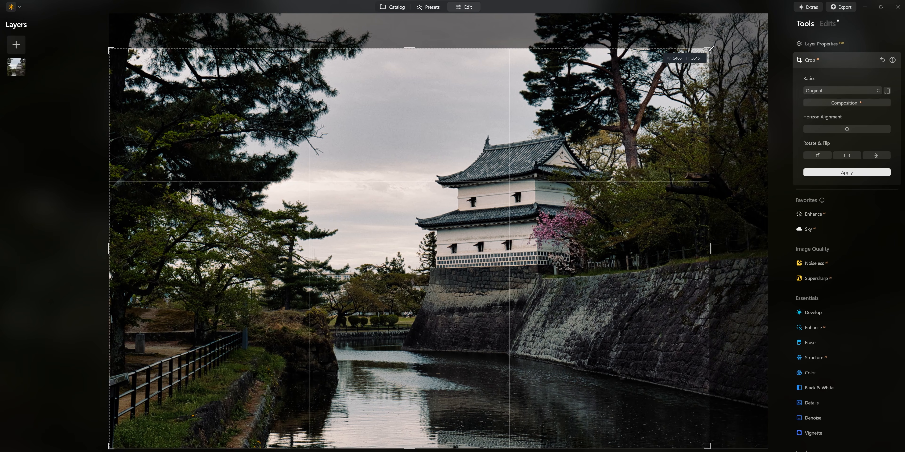
left_click_drag(674, 234, 680, 261)
key("Return")
Test the Accent AI enhancement at 100, and reduce it to a subtle strength
left_click(813, 96)
left_click_drag(806, 138, 899, 136)
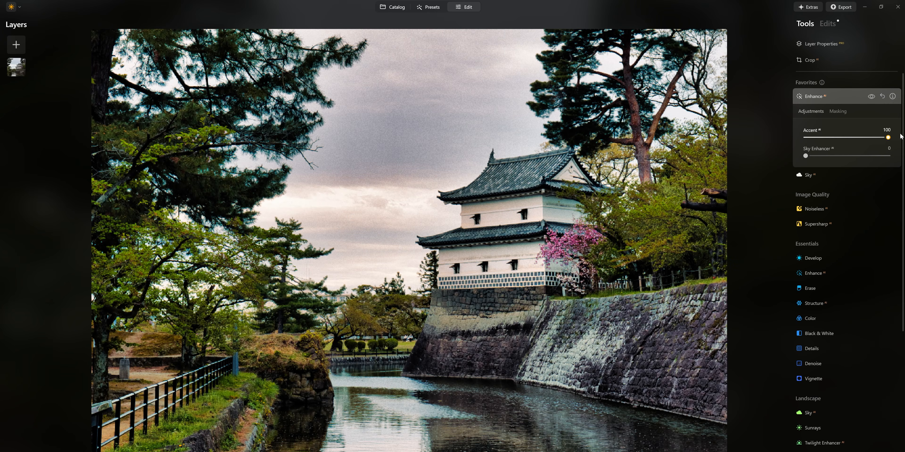
left_click_drag(887, 137, 816, 142)
scroll(775, 217, "down", 1)
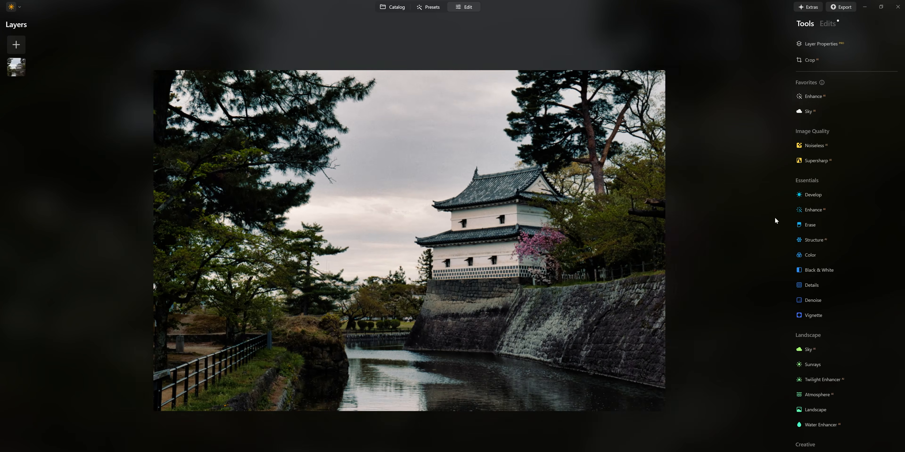
scroll(775, 217, "up", 2)
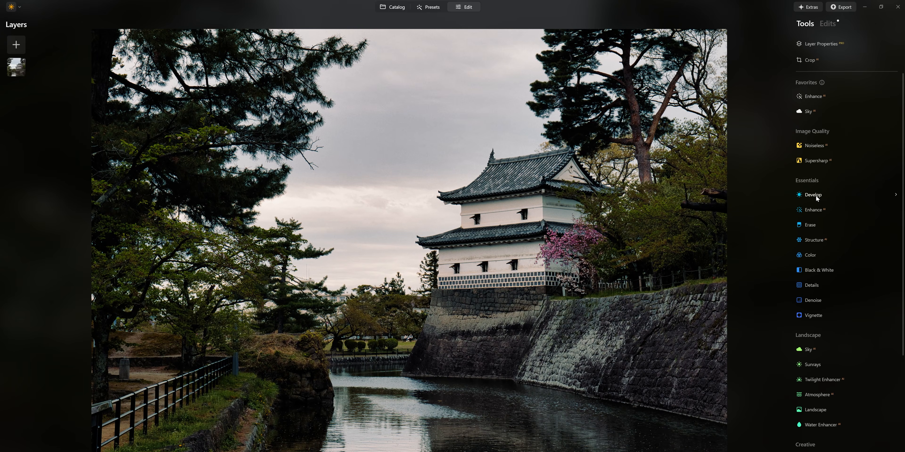
Raise the photo's exposure slightly with the Develop tool
left_click(814, 199)
left_click_drag(846, 268, 851, 267)
left_click(814, 194)
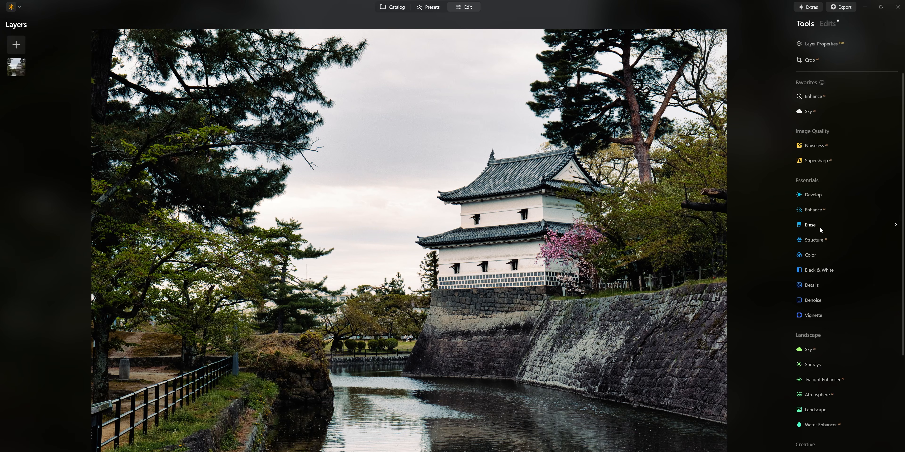
Erase the people on the lawn beside the round shrubs across the moat
left_click(810, 225)
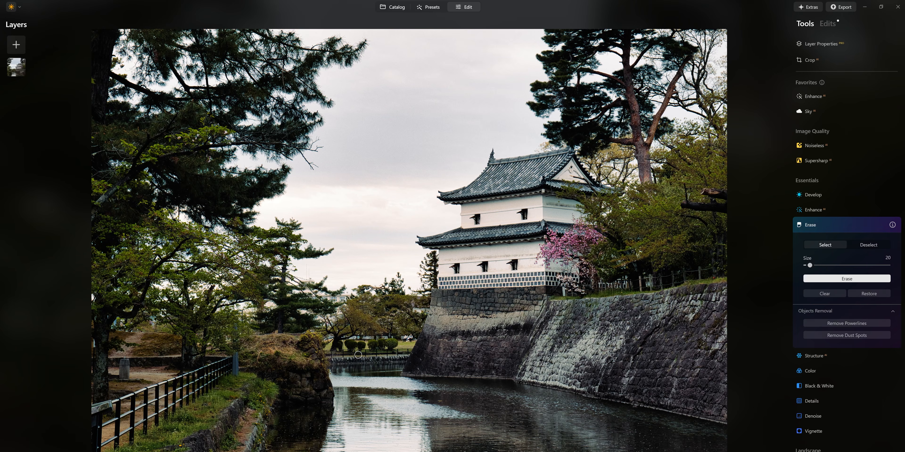
scroll(410, 339, "up", 5)
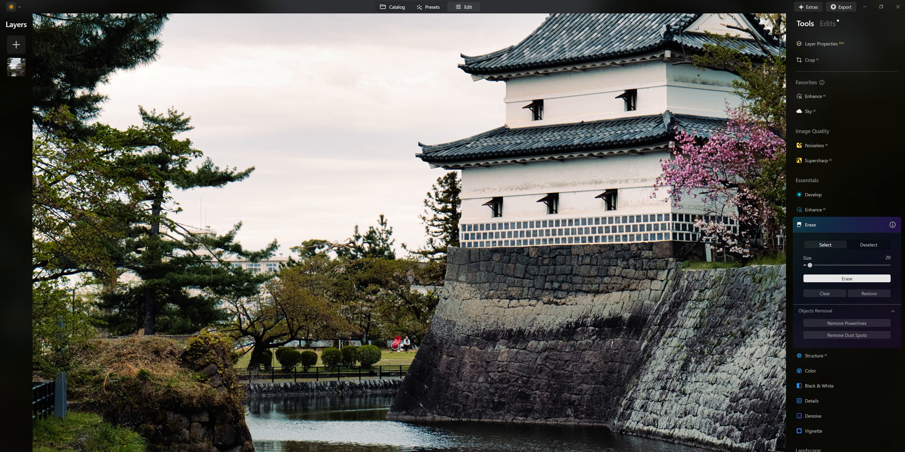
mouse_move(407, 349)
left_mouse_down()
mouse_move(408, 339)
mouse_move(389, 344)
left_mouse_up()
left_click(843, 278)
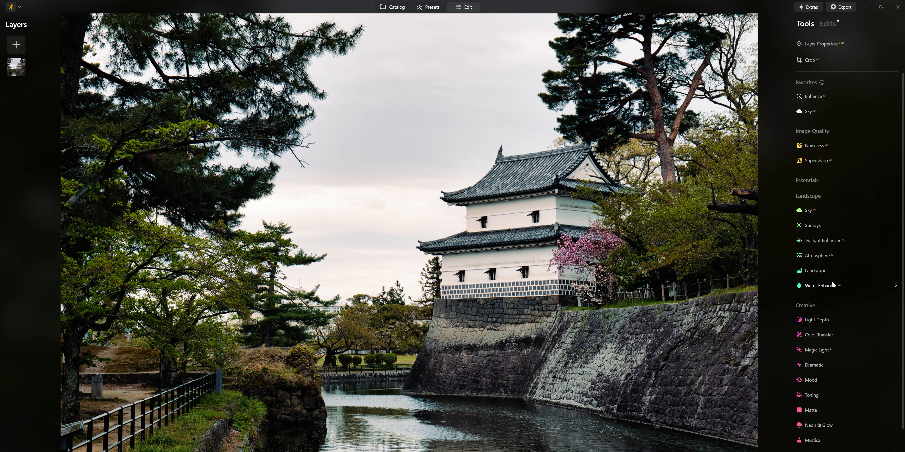
Replace the pale overcast sky with a dark-clouded Dramatic Sky using Sky AI
left_click(836, 210)
left_click(840, 239)
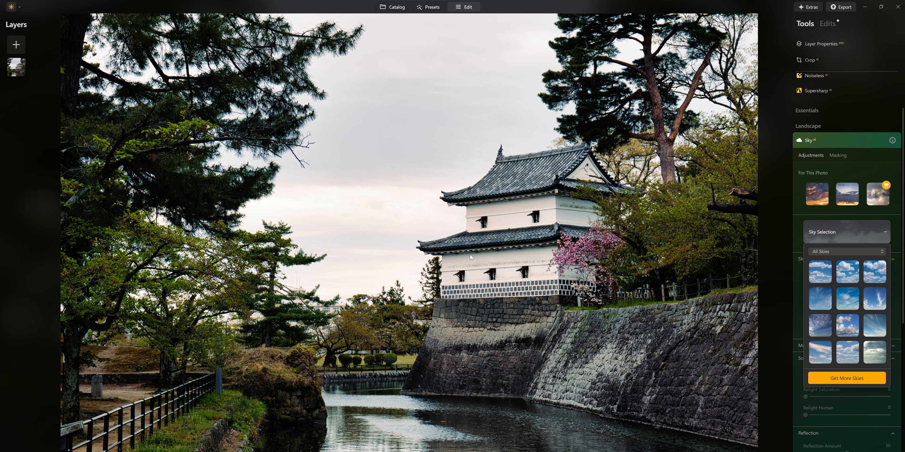
left_click(817, 197)
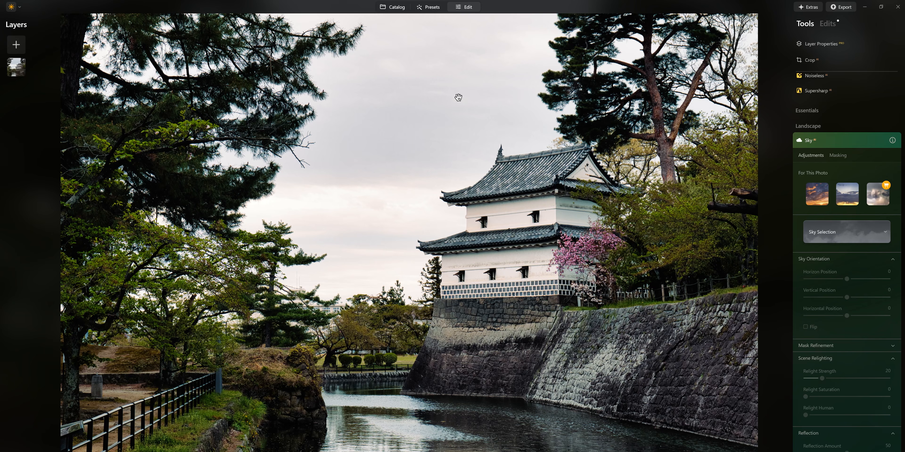
left_click(837, 226)
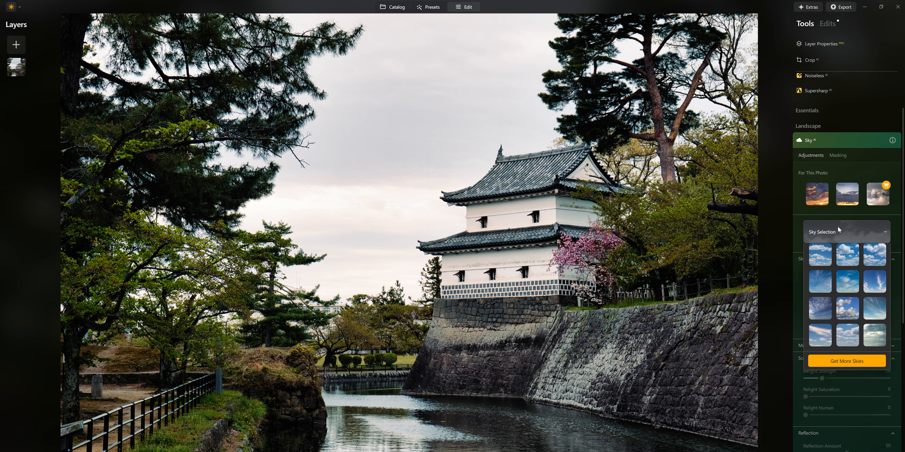
scroll(859, 278, "up", 2)
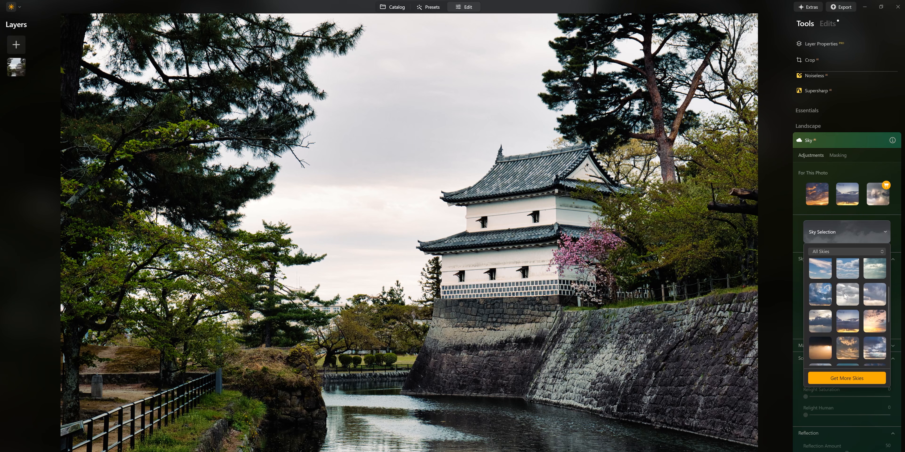
left_click(844, 296)
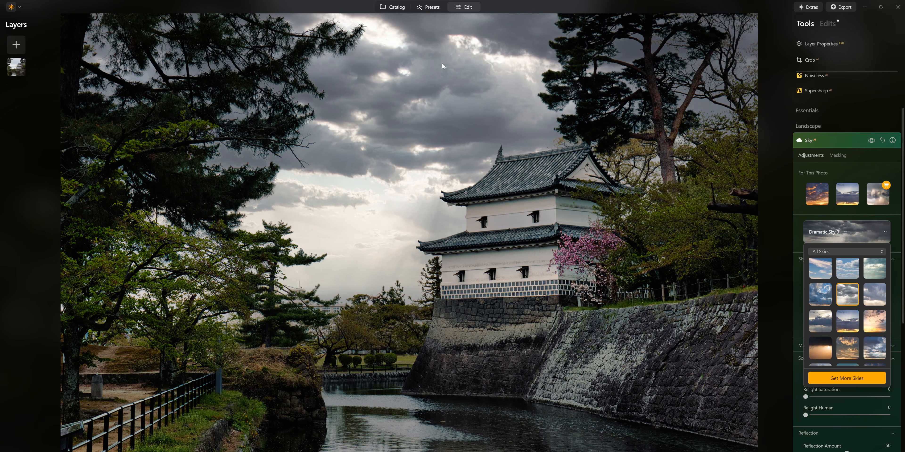
left_click(824, 141)
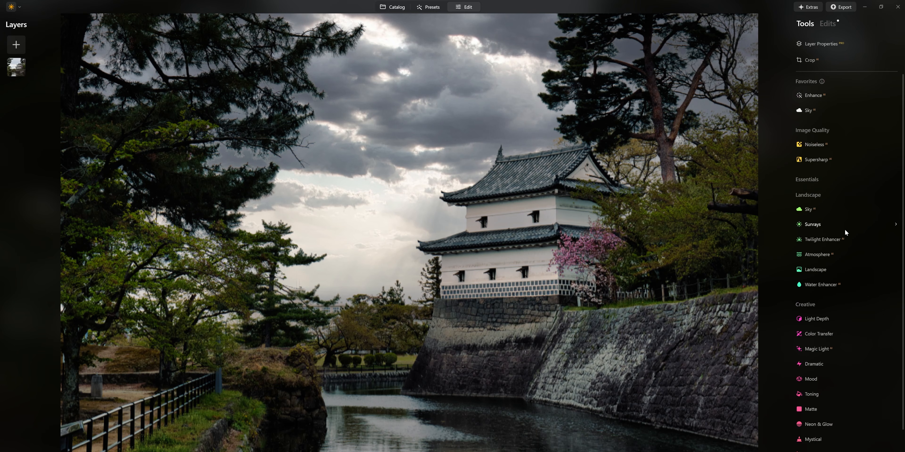
Brighten the photo with another small Develop exposure increase and compare it with the original in a before/after split
left_click(807, 181)
left_click(807, 195)
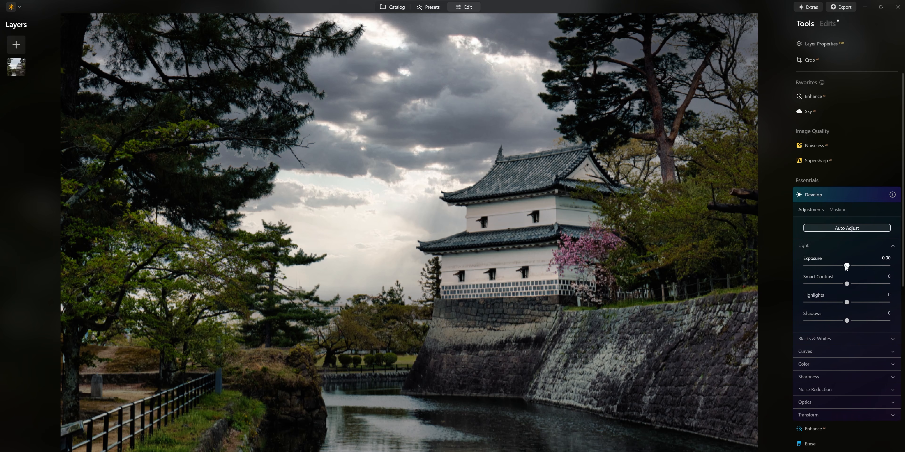
left_click_drag(846, 267, 852, 268)
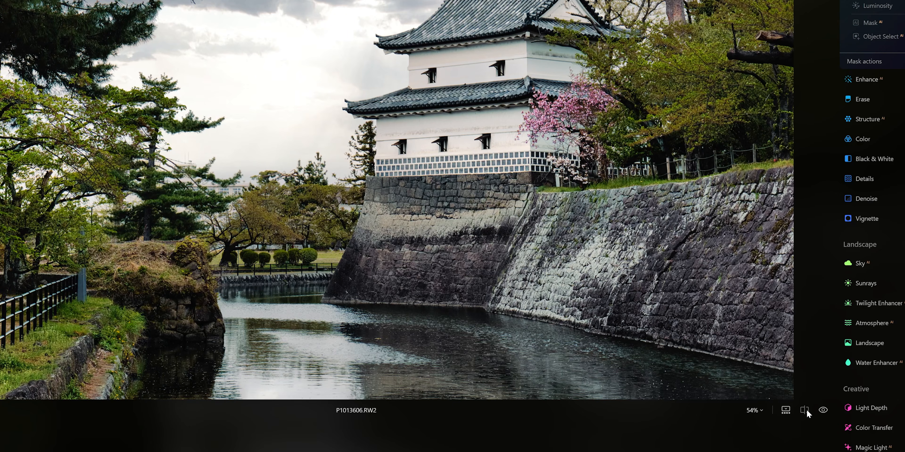
scroll(805, 334, "down", 4)
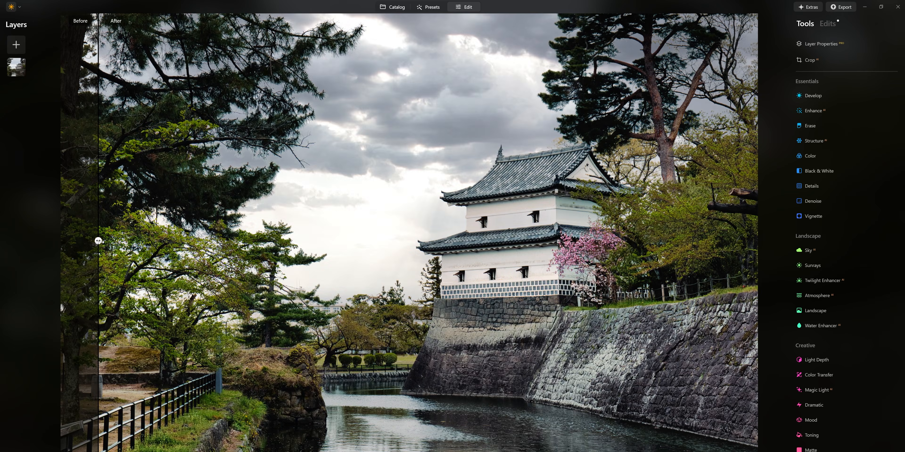
left_click(805, 411)
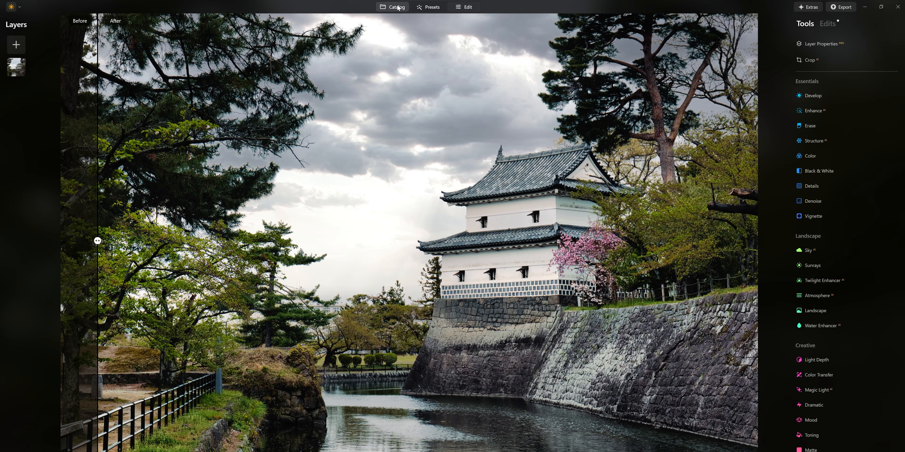
Return to the catalog and open the portrait-format castle tower photo P1013860 for editing
left_click(398, 7)
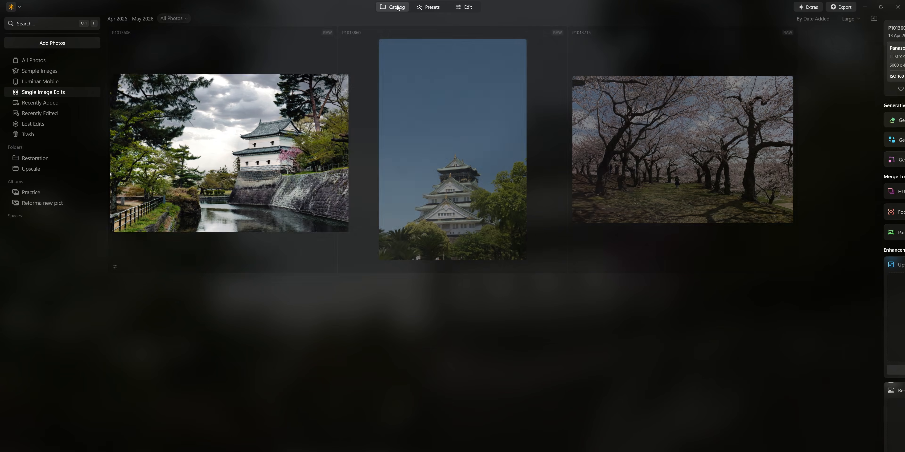
left_click(469, 162)
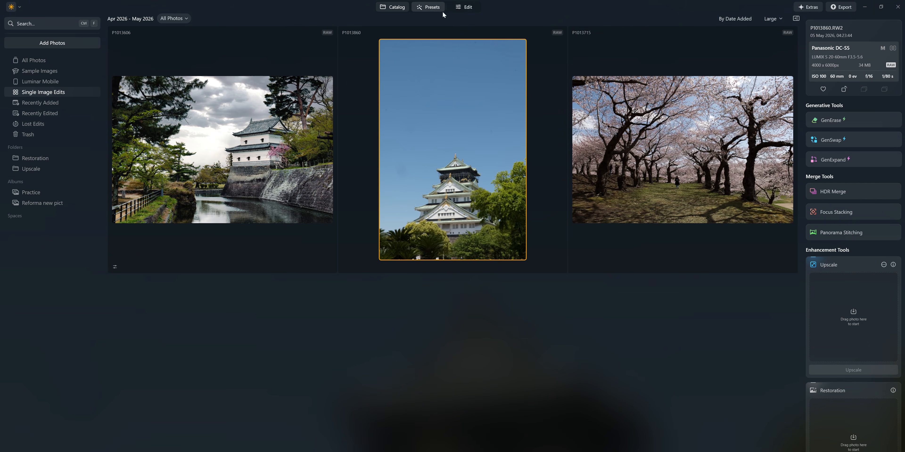
left_click(468, 11)
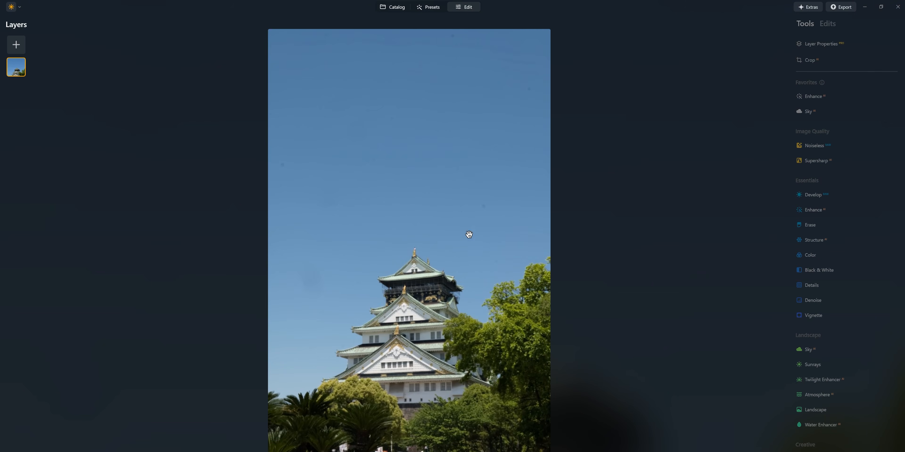
Inspect the blue sky above the castle tower at close range for dust spots
scroll(480, 248, "up", 3)
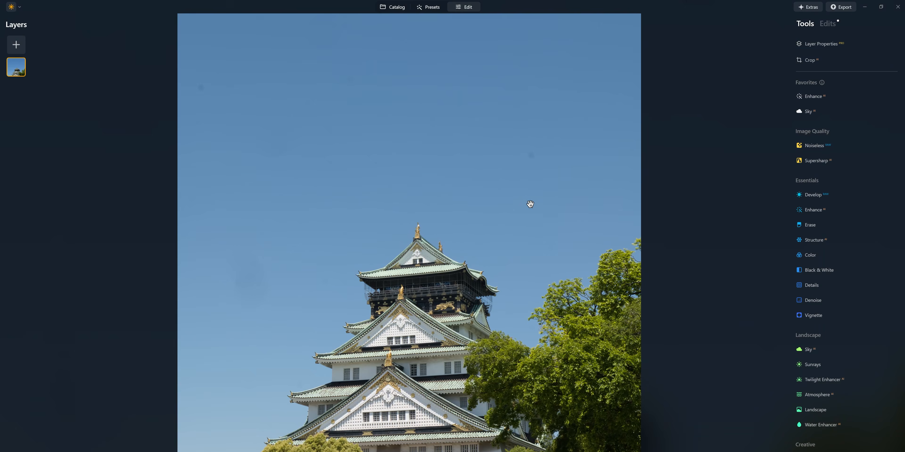
left_click_drag(530, 204, 472, 265)
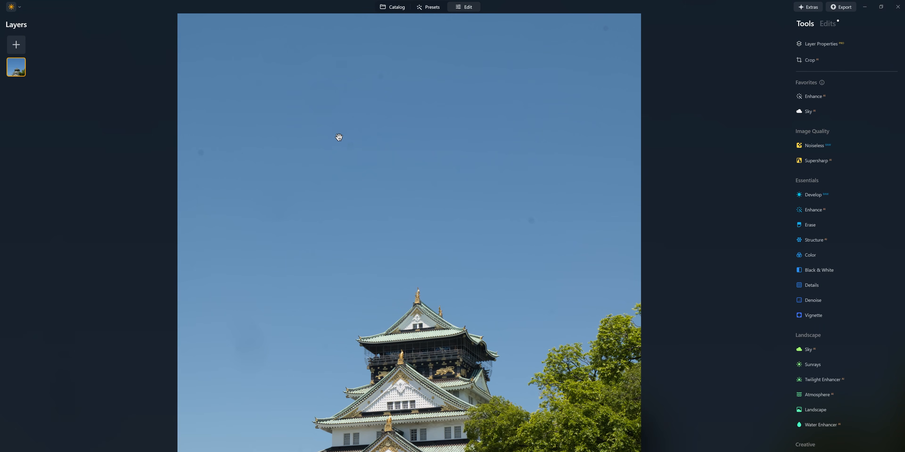
left_click_drag(339, 137, 343, 221)
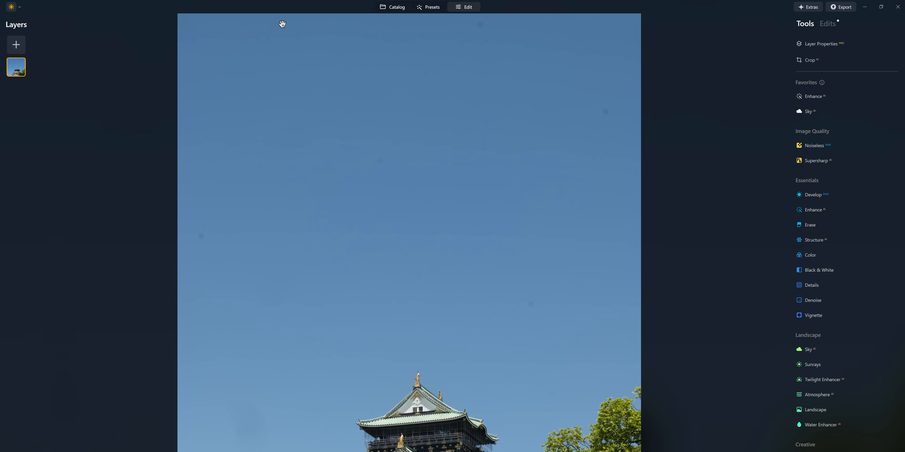
scroll(481, 318, "up", 2)
scroll(481, 317, "down", 7)
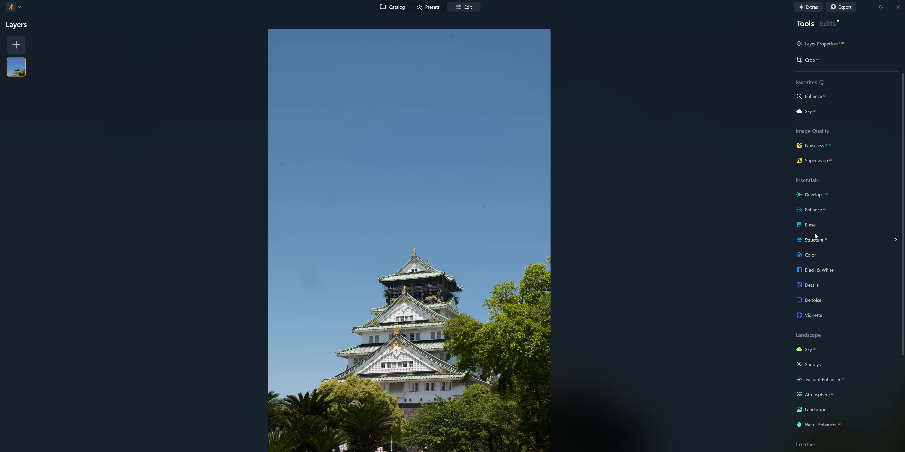
Remove the dust spots automatically from the castle tower photo and replace its blue sky with Sunset Clouds 3 using Sky AI
left_click(820, 229)
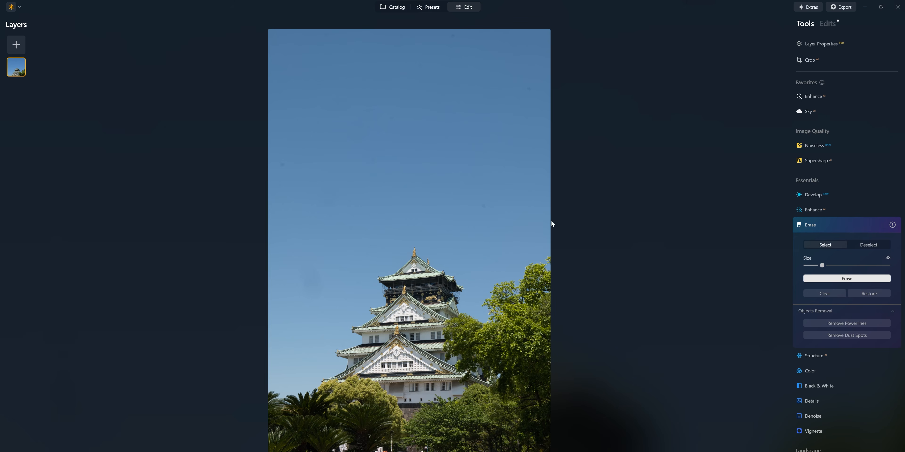
left_click(841, 335)
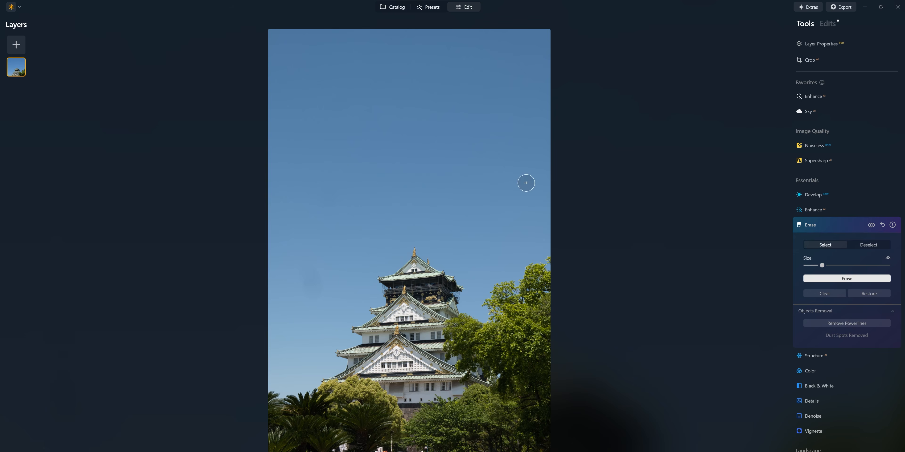
left_click(828, 224)
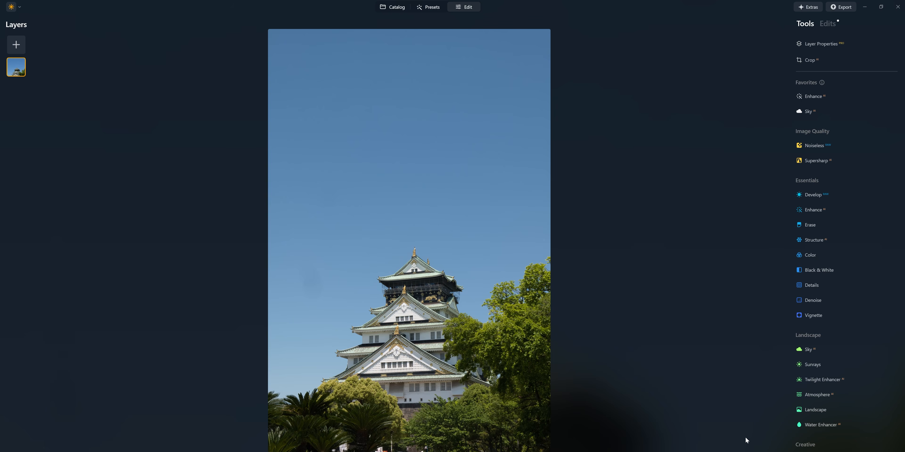
left_click(810, 349)
left_click(818, 335)
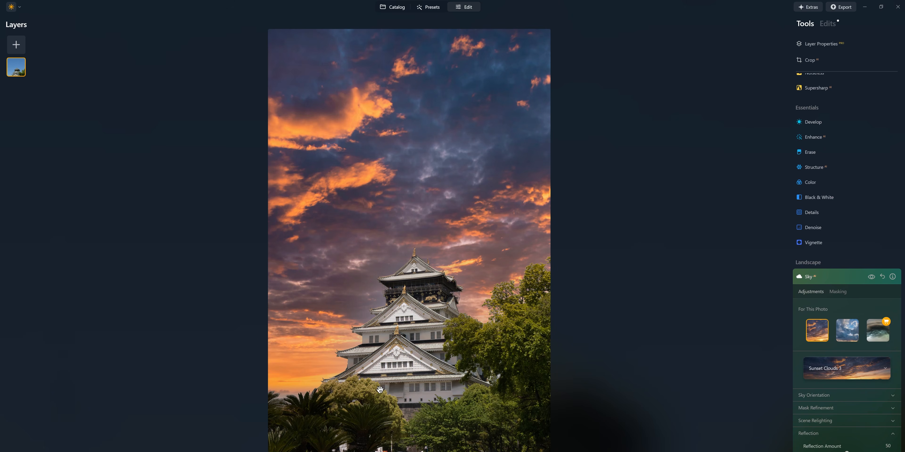
Return to the catalog and open the cherry blossom photo P1013715 with the preset collections
left_click(395, 8)
left_click(661, 147)
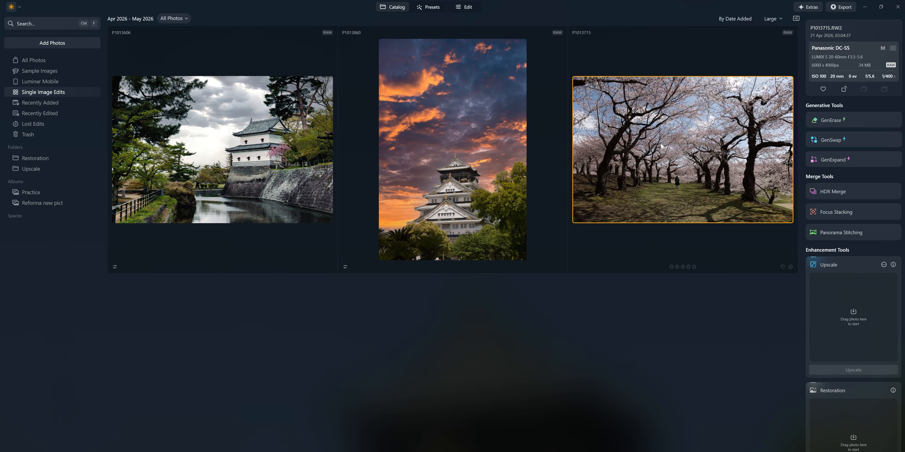
left_click(431, 8)
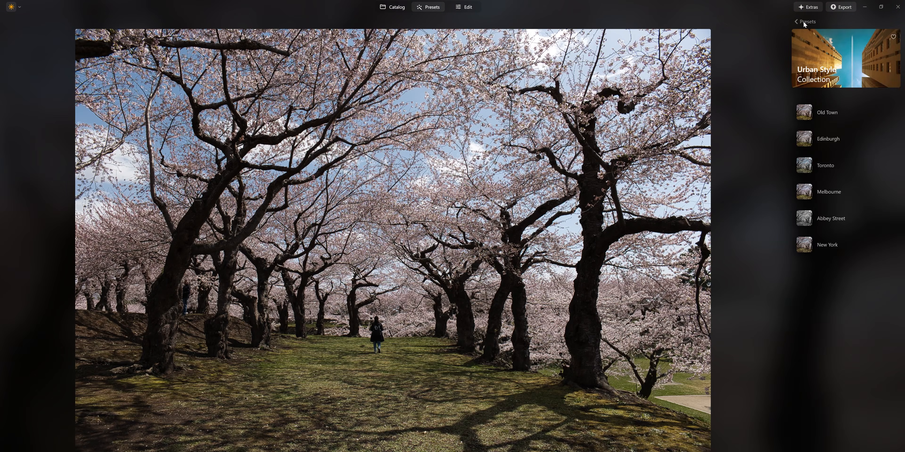
Apply the Long Exposure preset from the Easy Landscapes collection to the cherry blossom photo
left_click(803, 23)
left_click(792, 59)
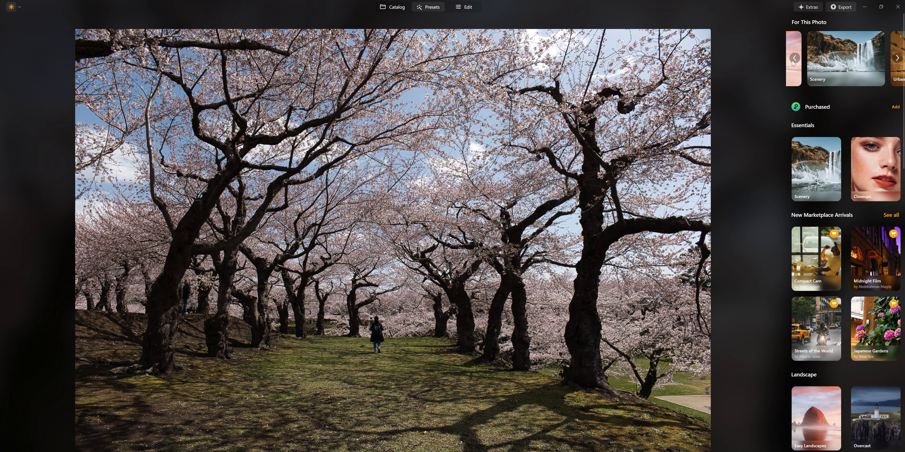
left_click(804, 60)
left_click(814, 116)
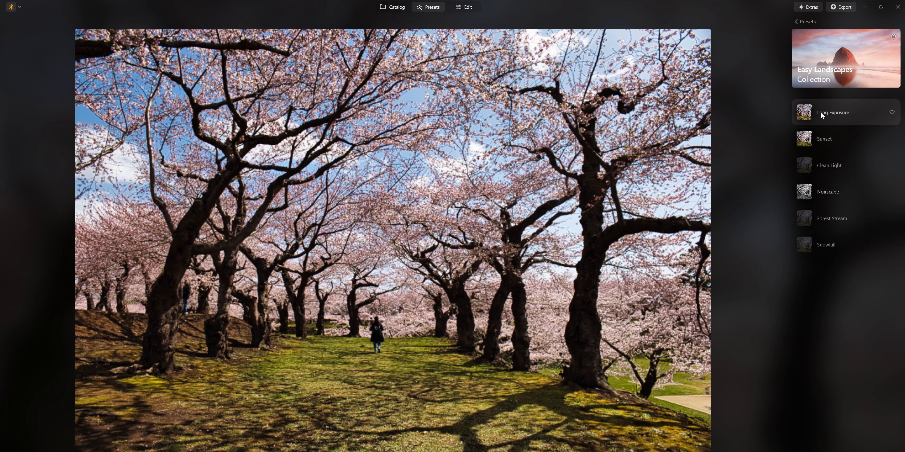
left_click(824, 113)
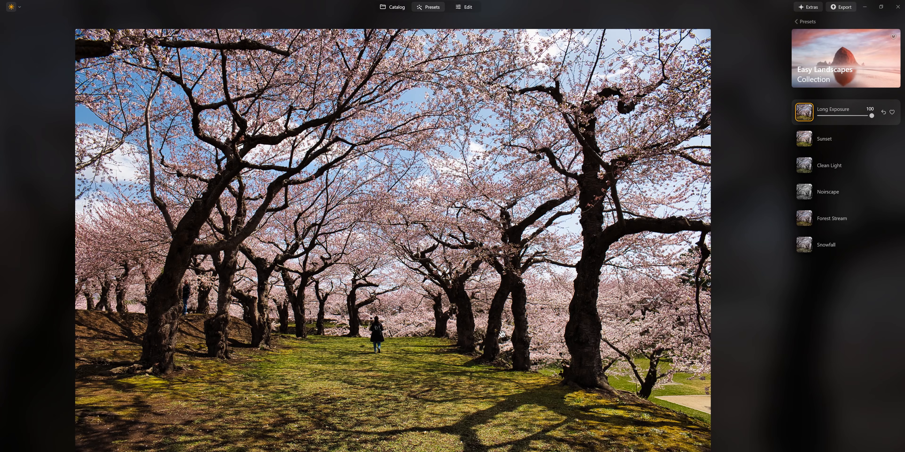
Crop the cherry blossom photo slightly tighter, trimming its right side at the 2:3 ratio
left_click(463, 8)
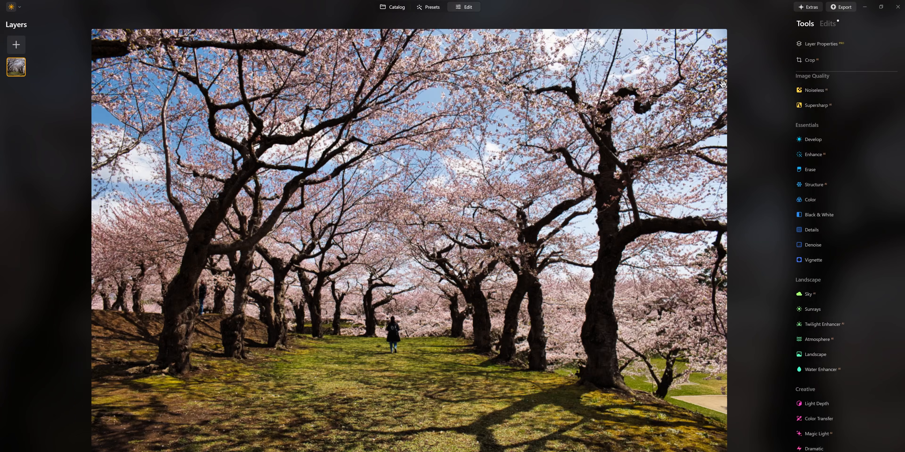
left_click(809, 62)
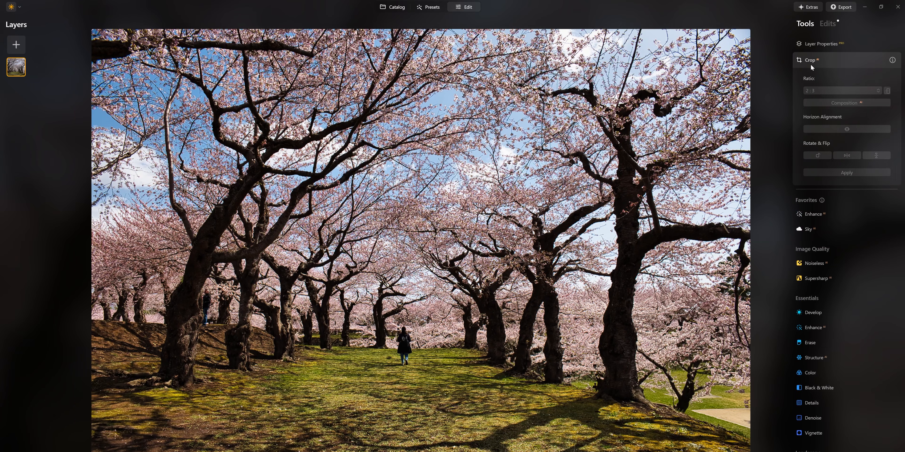
left_click_drag(739, 45, 717, 41)
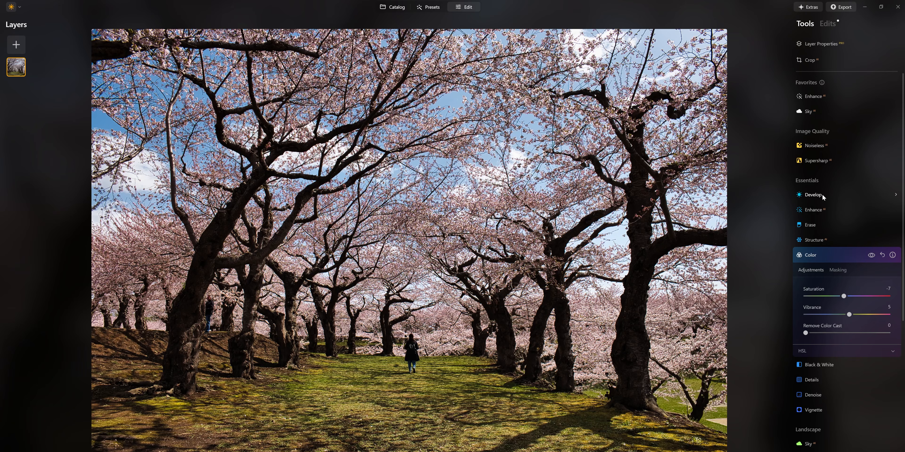
Add a Develop linear gradient mask fading from the photo's right edge inward to just past its centre
left_click(822, 195)
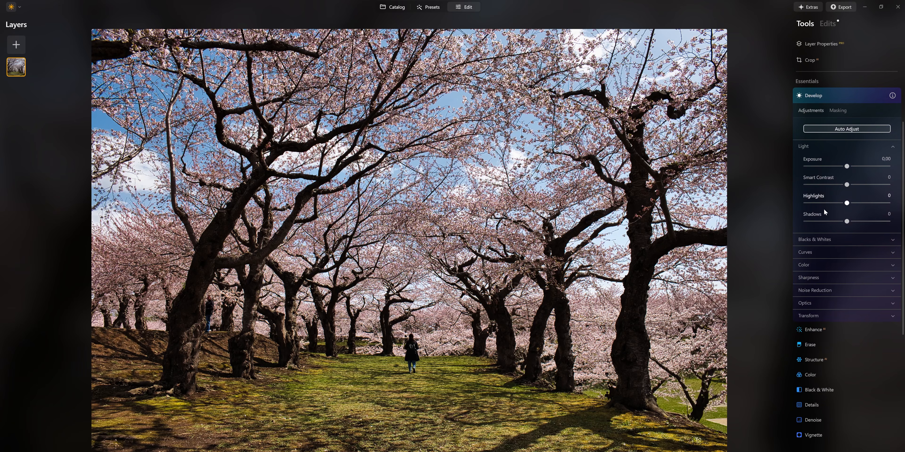
left_click(841, 111)
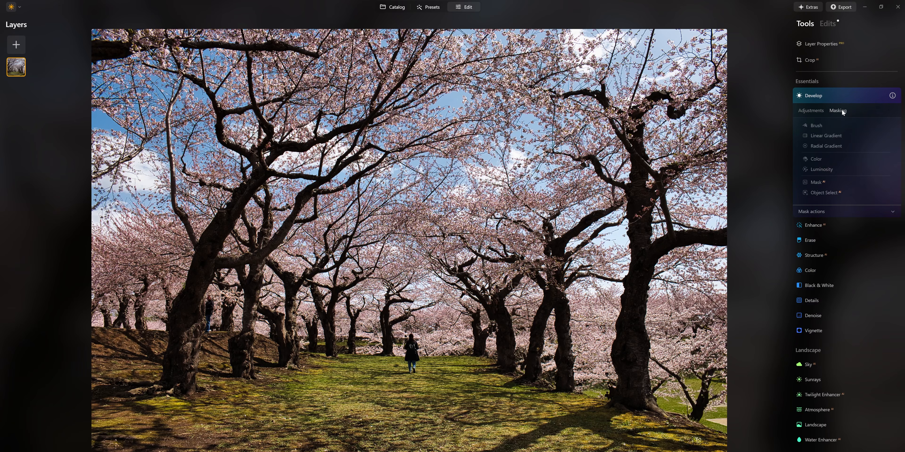
left_click(827, 136)
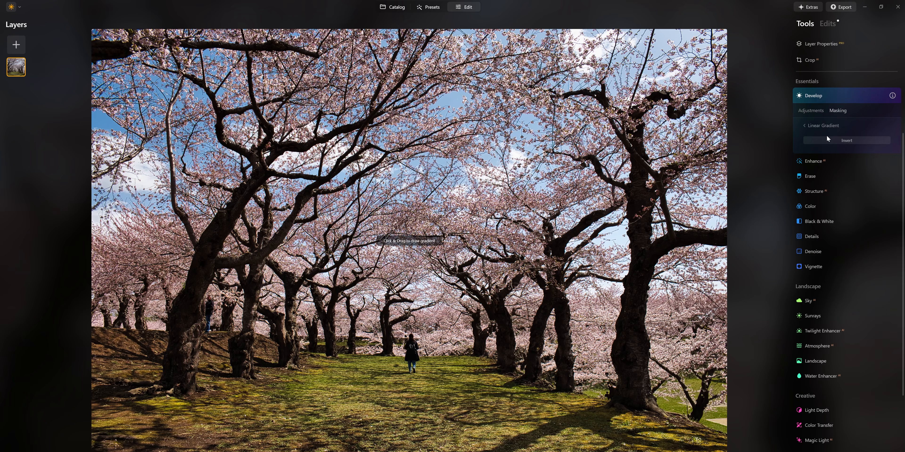
left_click_drag(726, 50, 462, 65)
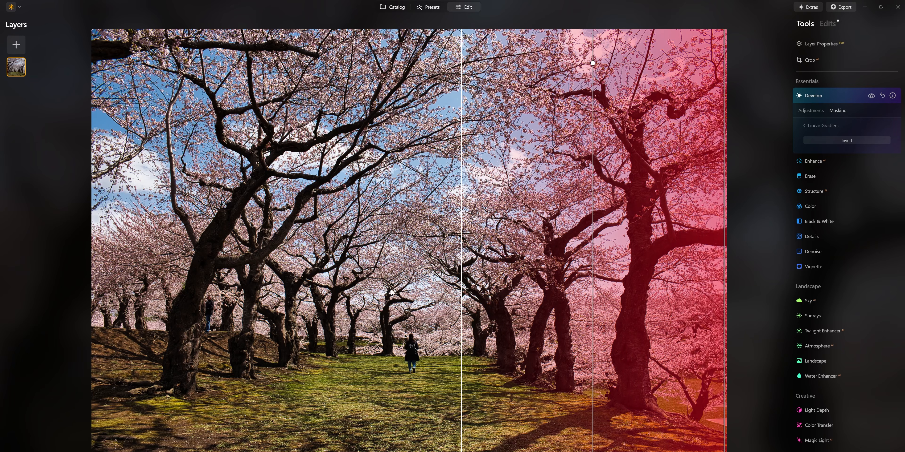
Darken the masked right side with highlights -70, shadows -25 and exposure -0.34
left_click(810, 111)
left_click_drag(835, 204, 835, 222)
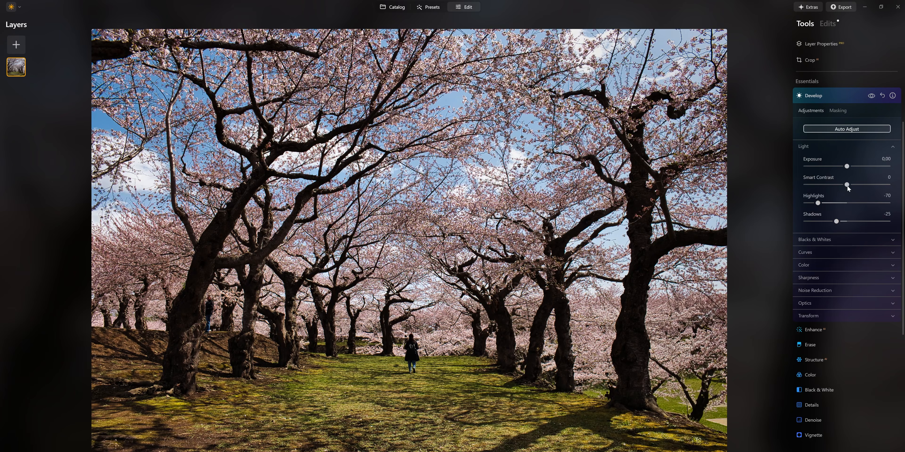
left_click_drag(847, 166, 843, 166)
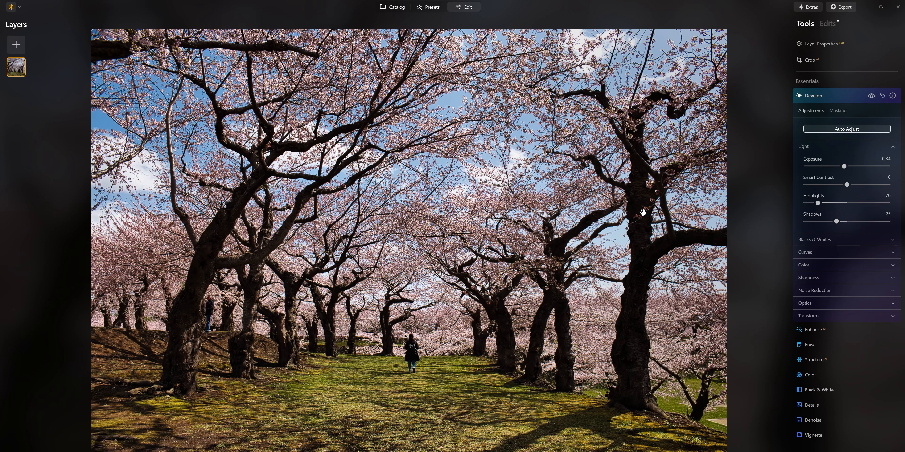
Mask the photo's left side for a new Develop adjustment with a linear gradient fading inward from the left edge
left_click(838, 110)
left_click(829, 135)
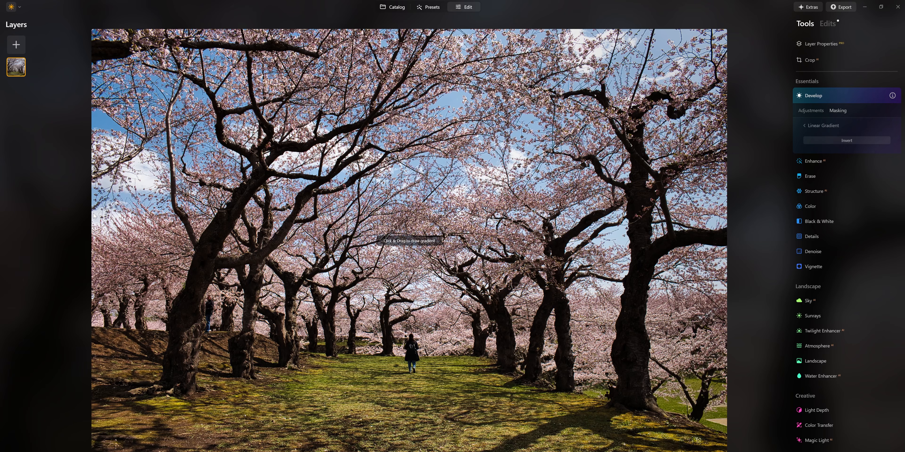
left_click_drag(93, 215, 320, 228)
left_click(810, 110)
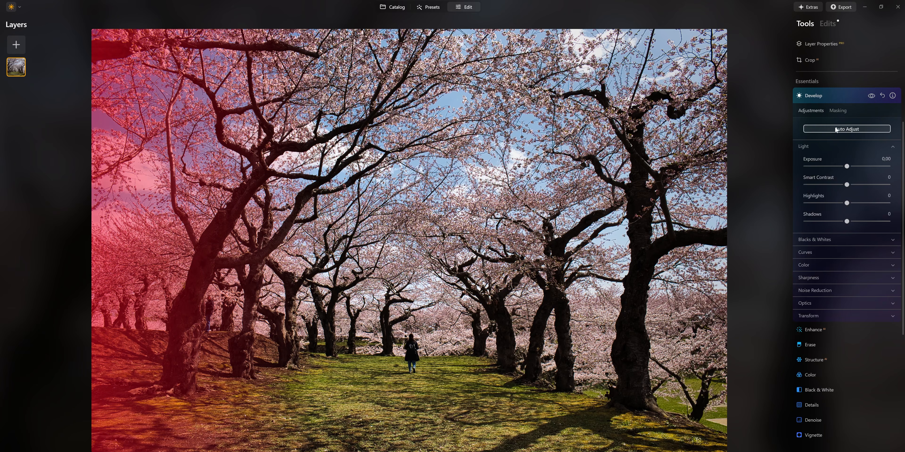
Darken the masked left side with exposure -0.37 and lowered highlights and shadows, and start a fresh Develop adjustment
left_click_drag(848, 168, 843, 167)
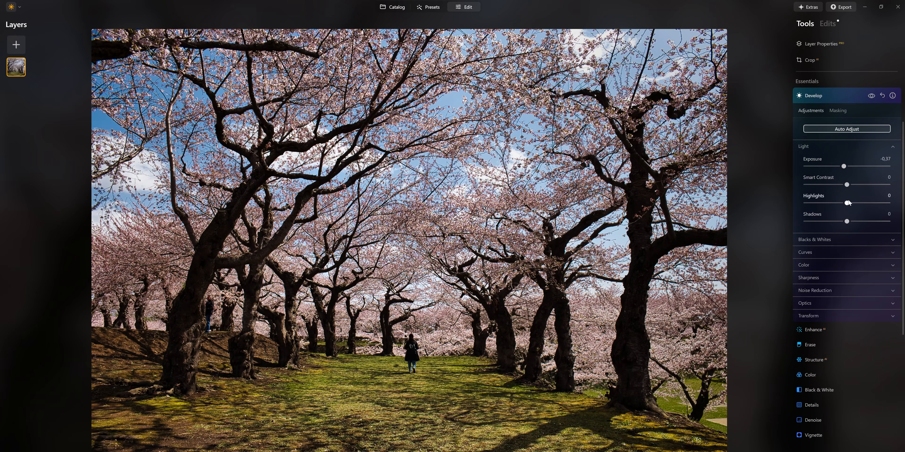
left_click_drag(847, 204, 832, 221)
double_click(815, 96)
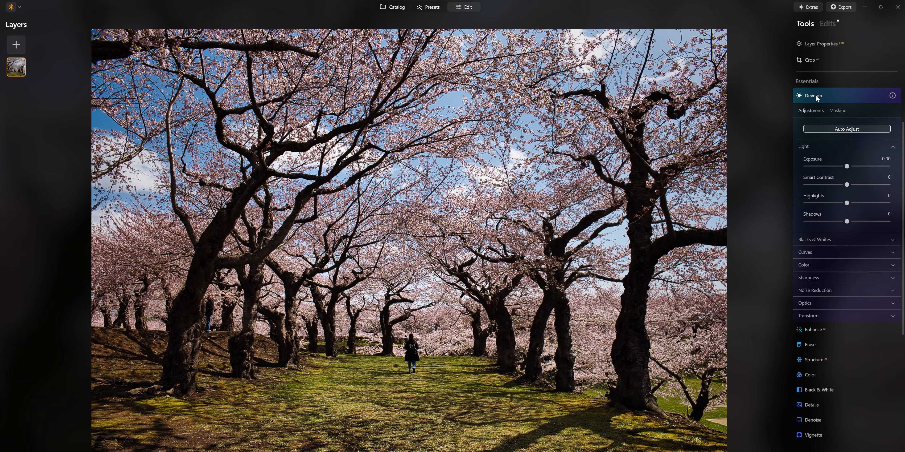
Mask the person walking on the grass with the AI Object Select mask in Develop
left_click(842, 110)
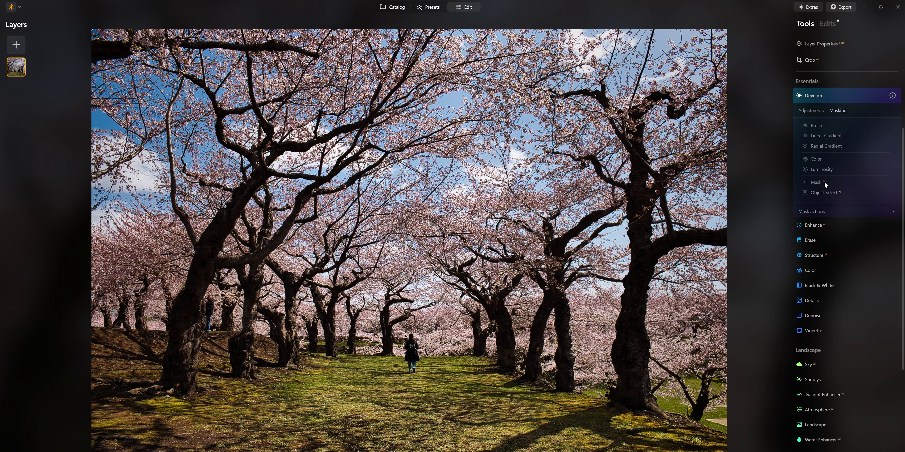
left_click(824, 193)
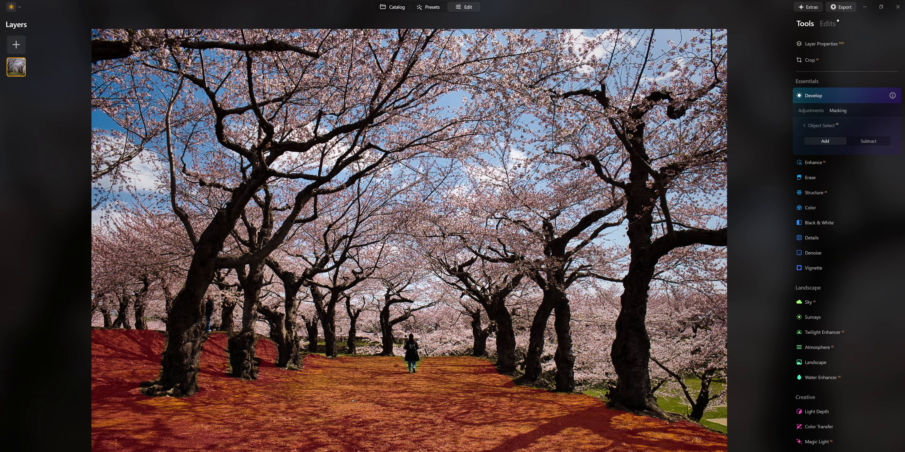
left_click(414, 352)
left_click(816, 114)
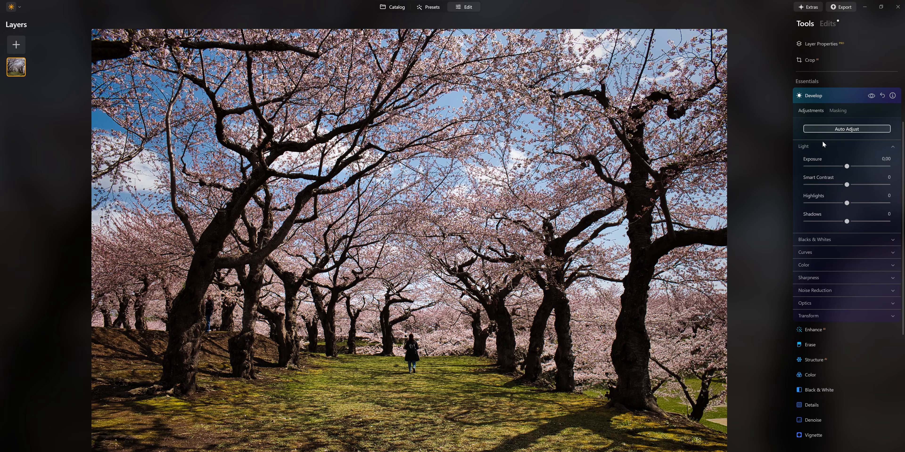
Brighten the masked person by raising the Develop exposure and highlights, and start another fresh Develop adjustment
left_click_drag(847, 167, 850, 167)
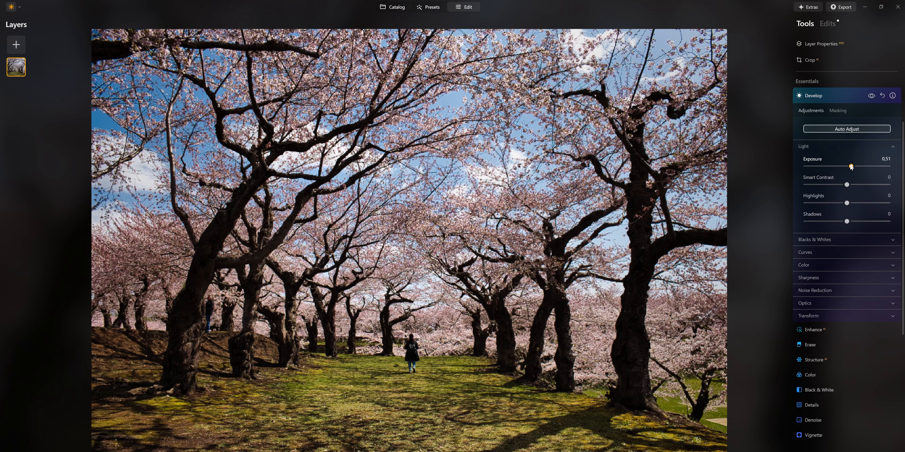
mouse_move(846, 203)
left_mouse_down()
mouse_move(858, 223)
mouse_move(856, 203)
left_mouse_up()
left_click_drag(852, 166, 854, 166)
left_click(817, 96)
left_click(816, 95)
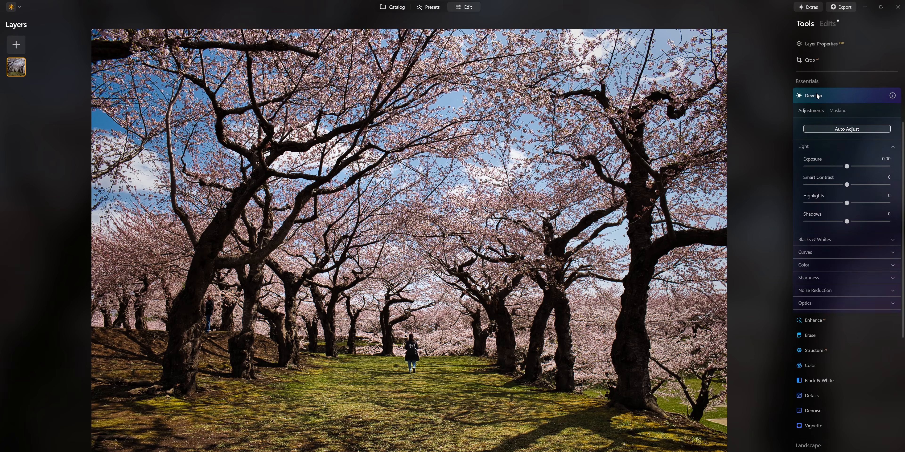
Add a radial gradient mask centred on the walking person and narrow it into a tall ellipse
left_click(836, 110)
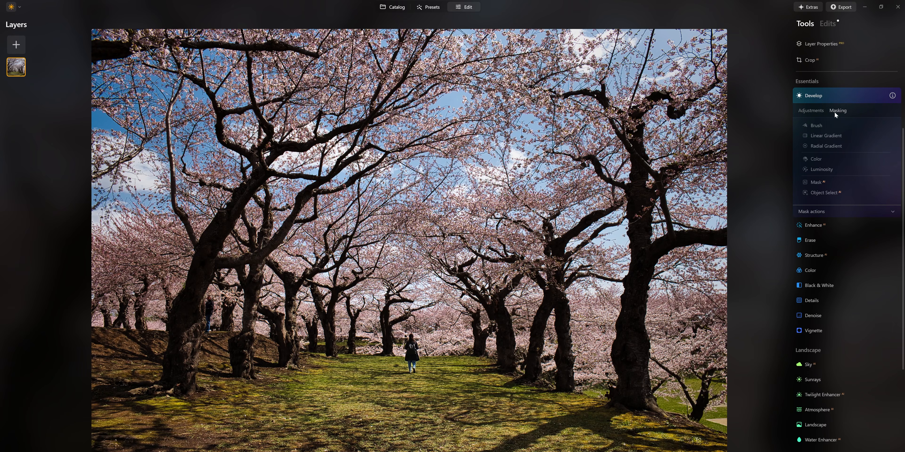
left_click(823, 146)
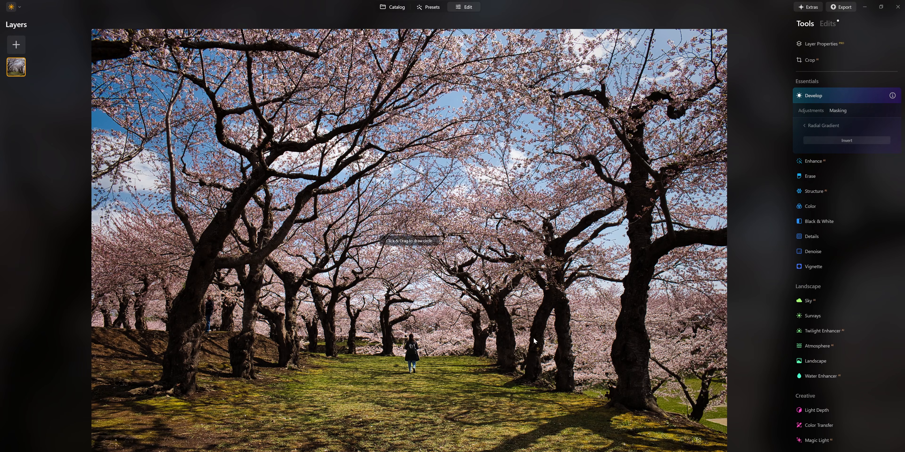
left_click_drag(413, 351, 487, 350)
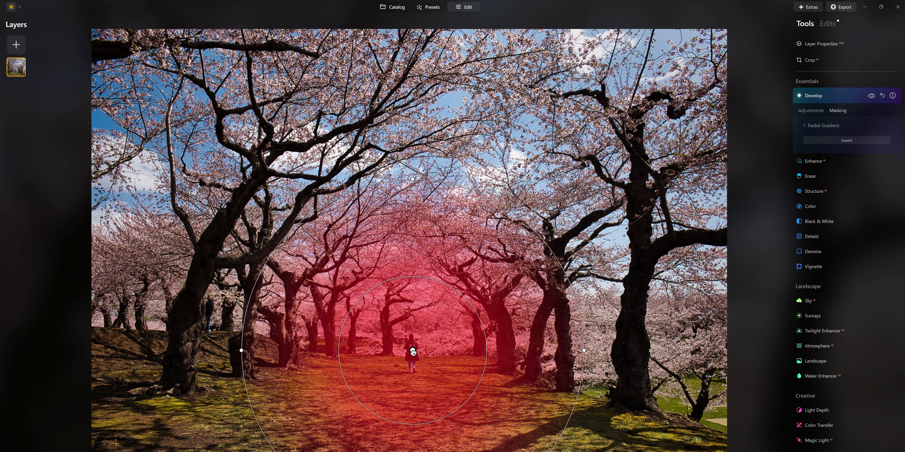
left_click_drag(584, 350, 505, 357)
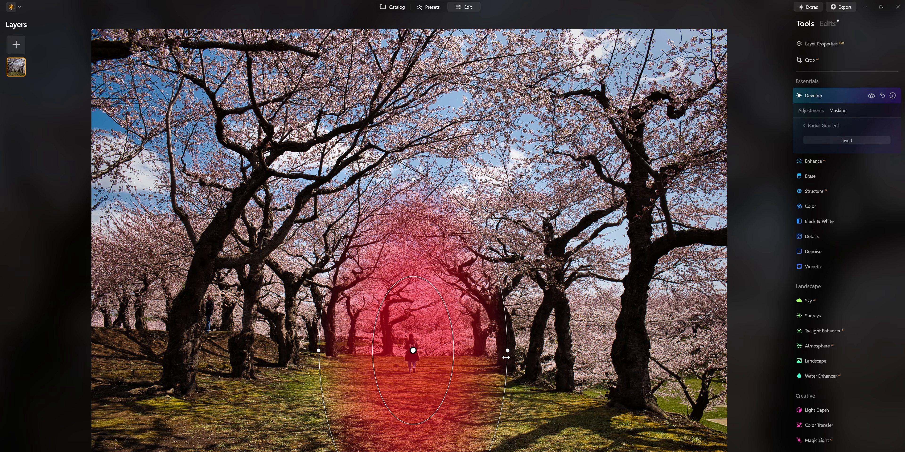
left_click_drag(419, 353, 418, 353)
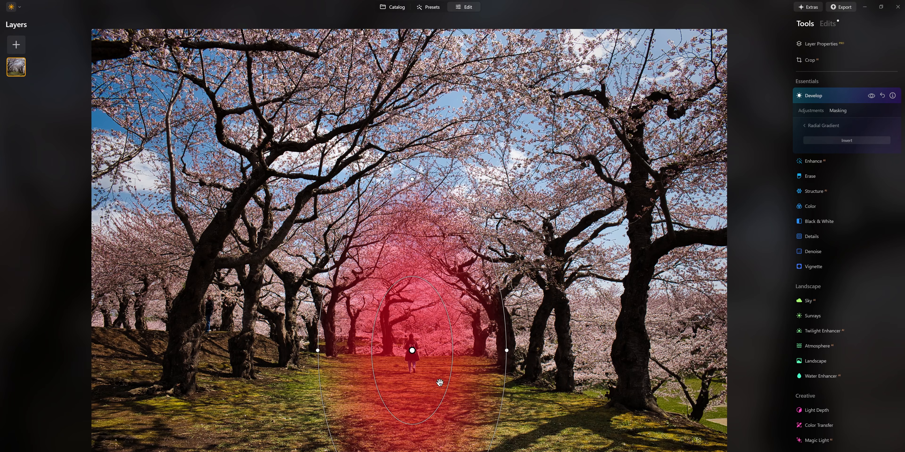
Brighten the radial mask area with highlights 17, exposure 0.40 and shadows 18, and close Develop
left_click(811, 110)
left_click_drag(846, 203, 856, 204)
left_click_drag(847, 166, 849, 166)
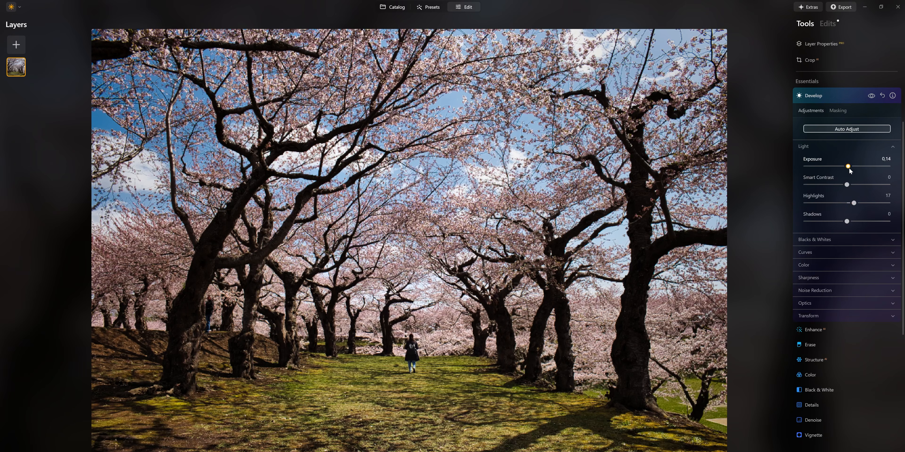
left_click_drag(846, 222, 854, 222)
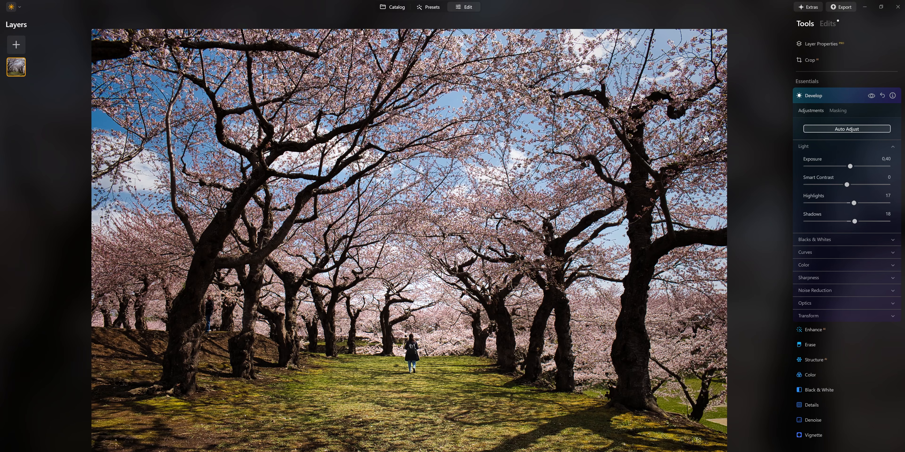
left_click(832, 95)
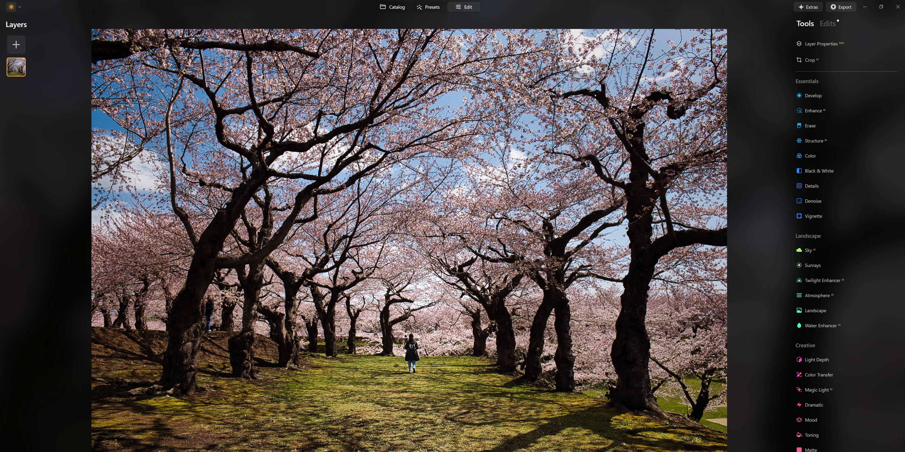
Compare the edited cherry blossom photo with its original by sweeping a before/after split across the whole image
key("semicolon")
left_click_drag(128, 241, 800, 239)
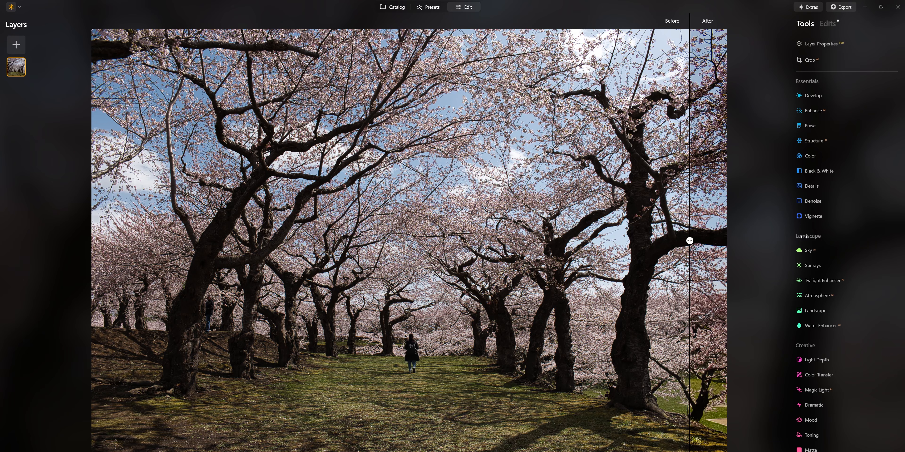
left_click_drag(803, 237, 1, 321)
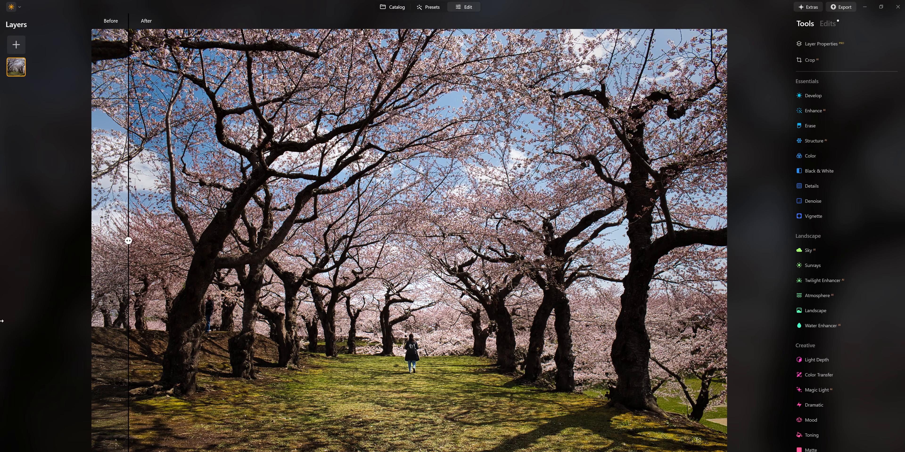